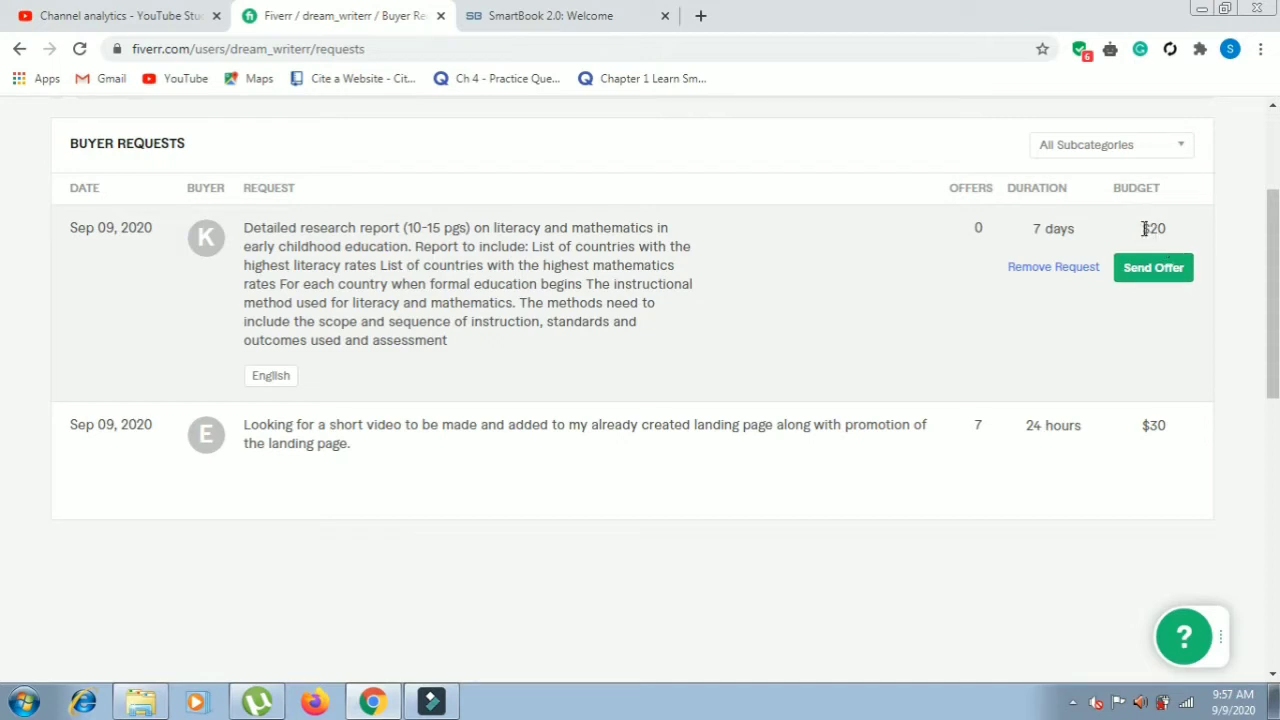
Start an offer for the literacy and mathematics research report request using the "I will write outstanding business case study" gig.
drag(1145, 229, 1170, 235)
click(826, 290)
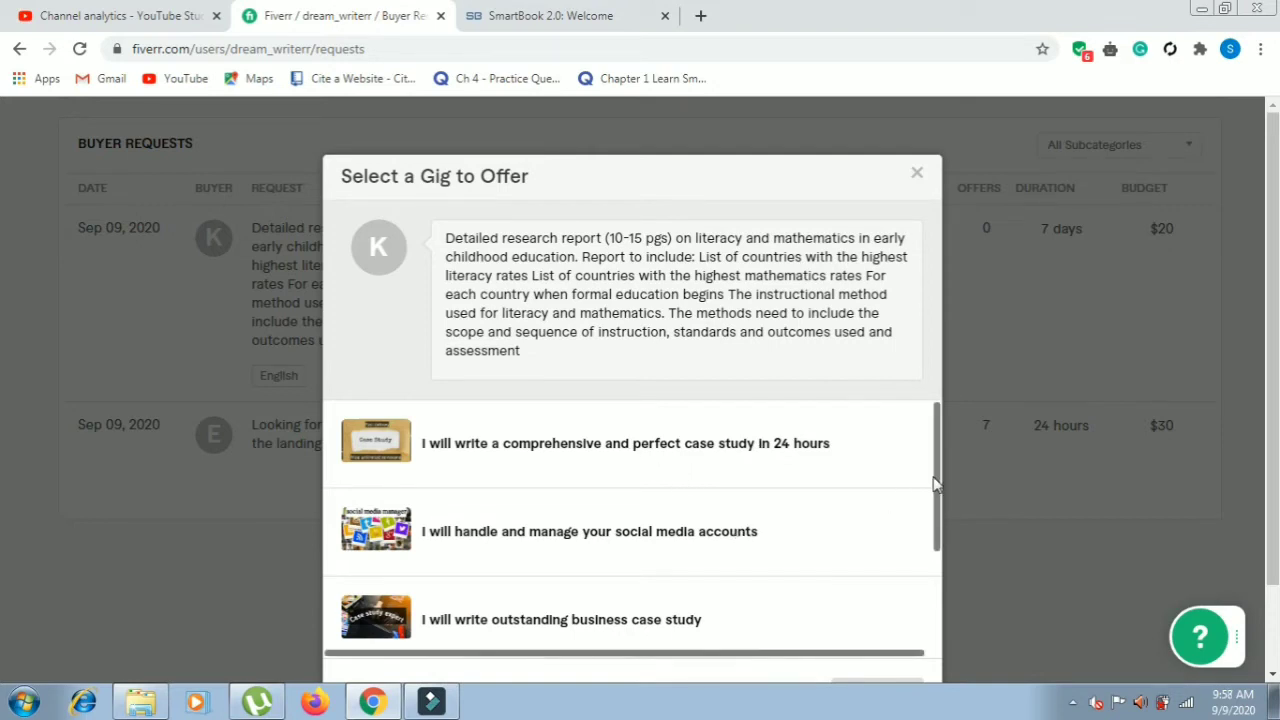
drag(933, 474, 934, 592)
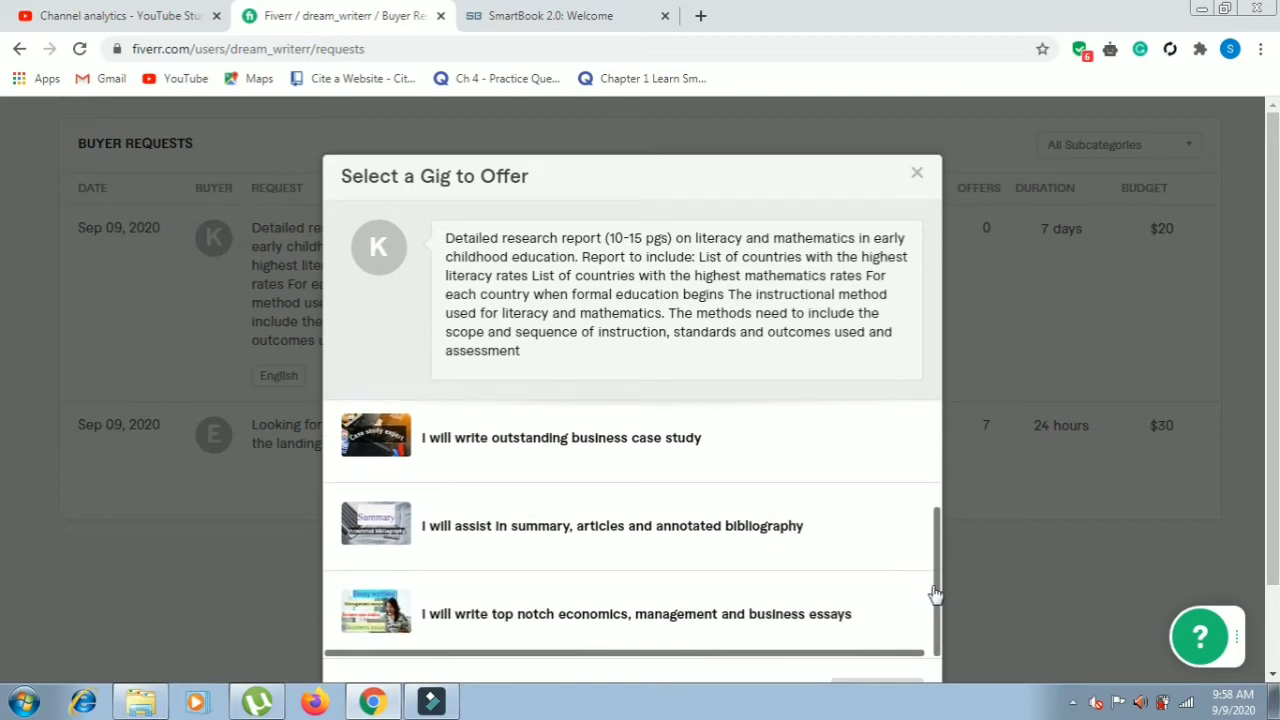
click(618, 453)
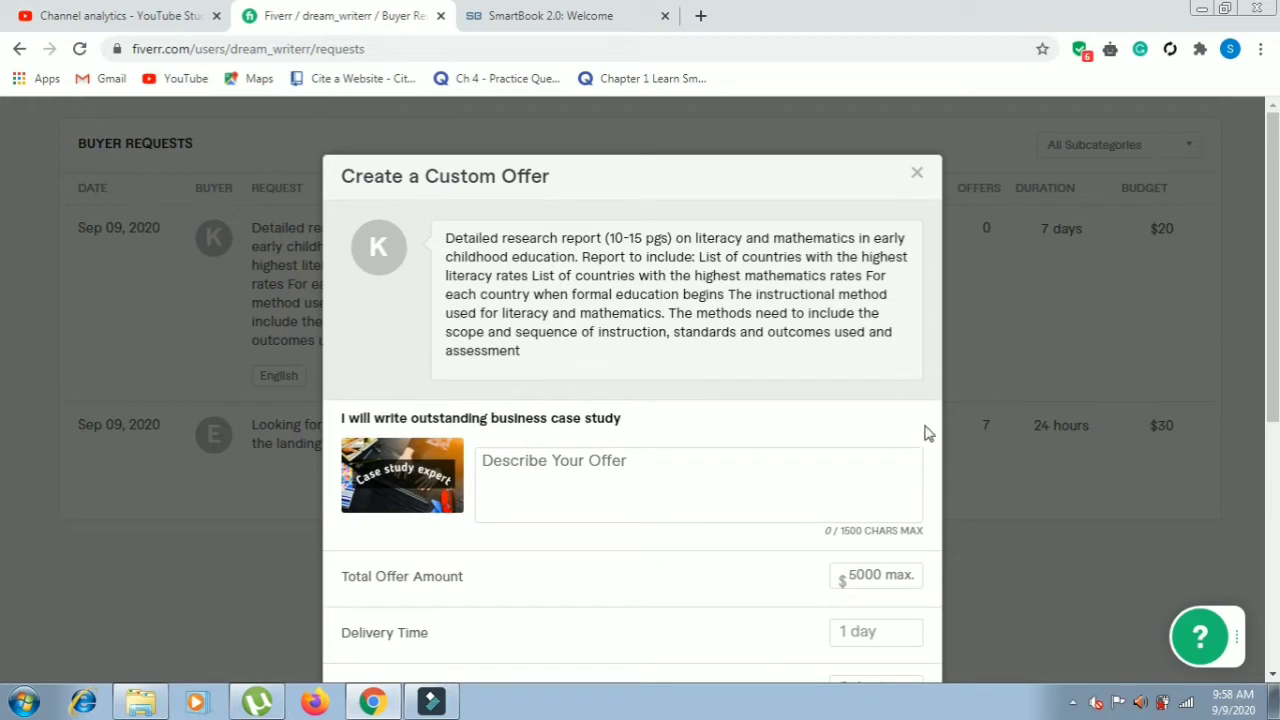
Describe the custom offer with "experience" and "samples" on two separate lines.
scroll(2, 400, down, 1)
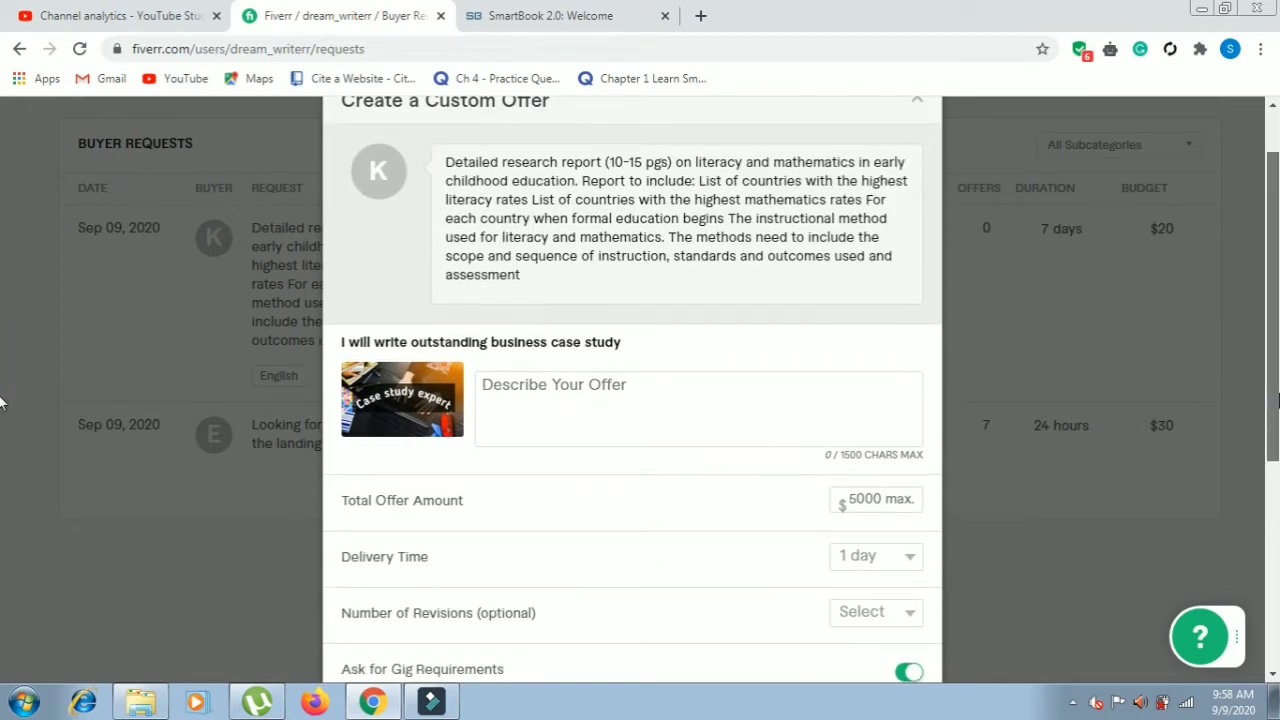
scroll(2, 400, down, 2)
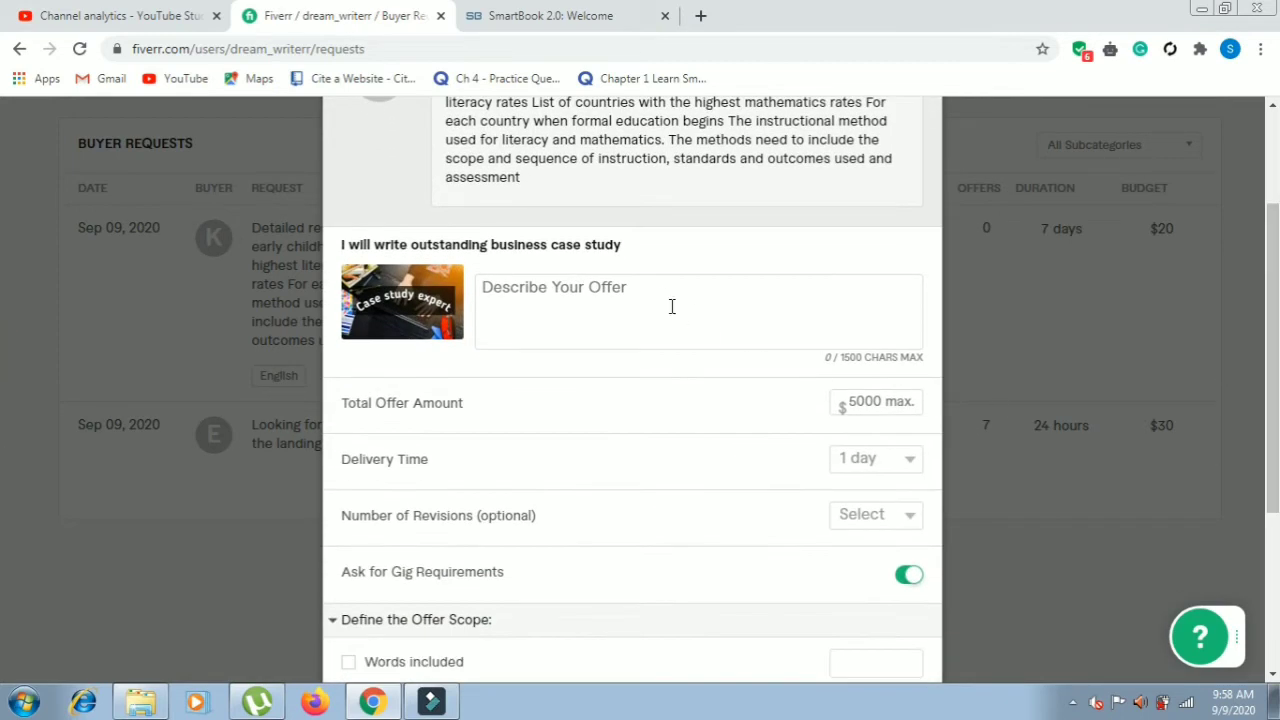
click(663, 297)
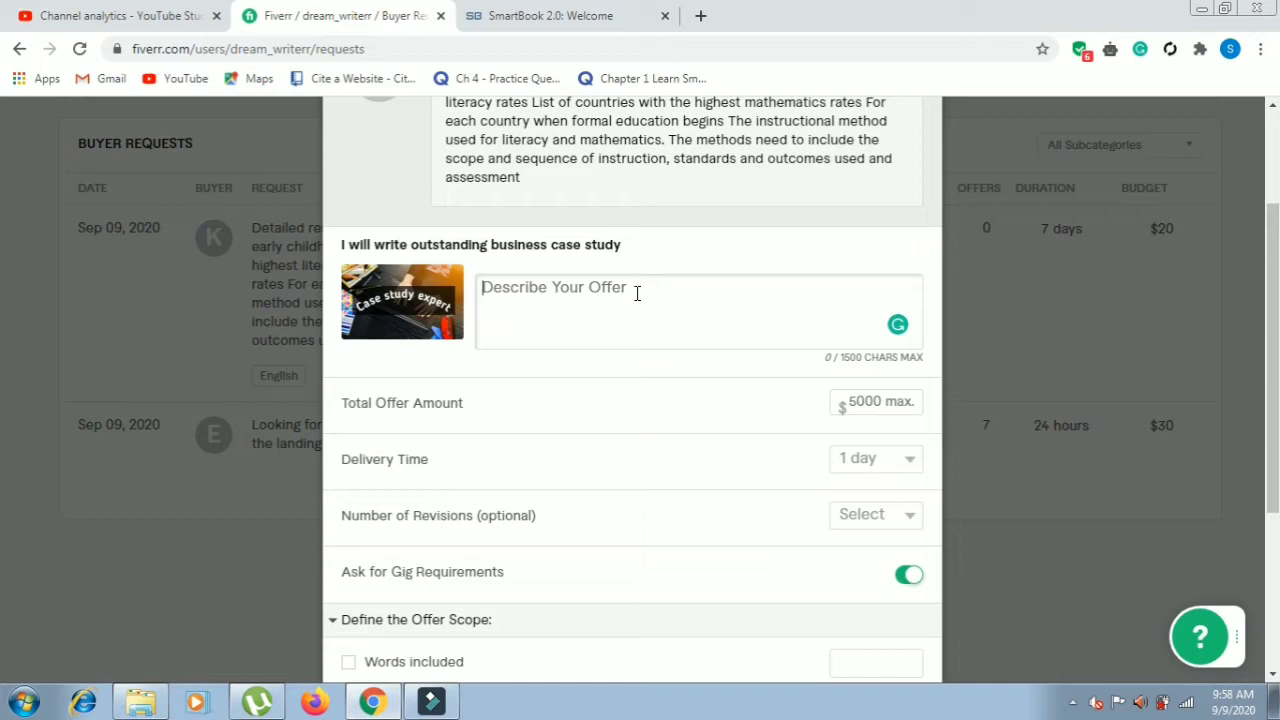
text(ex)
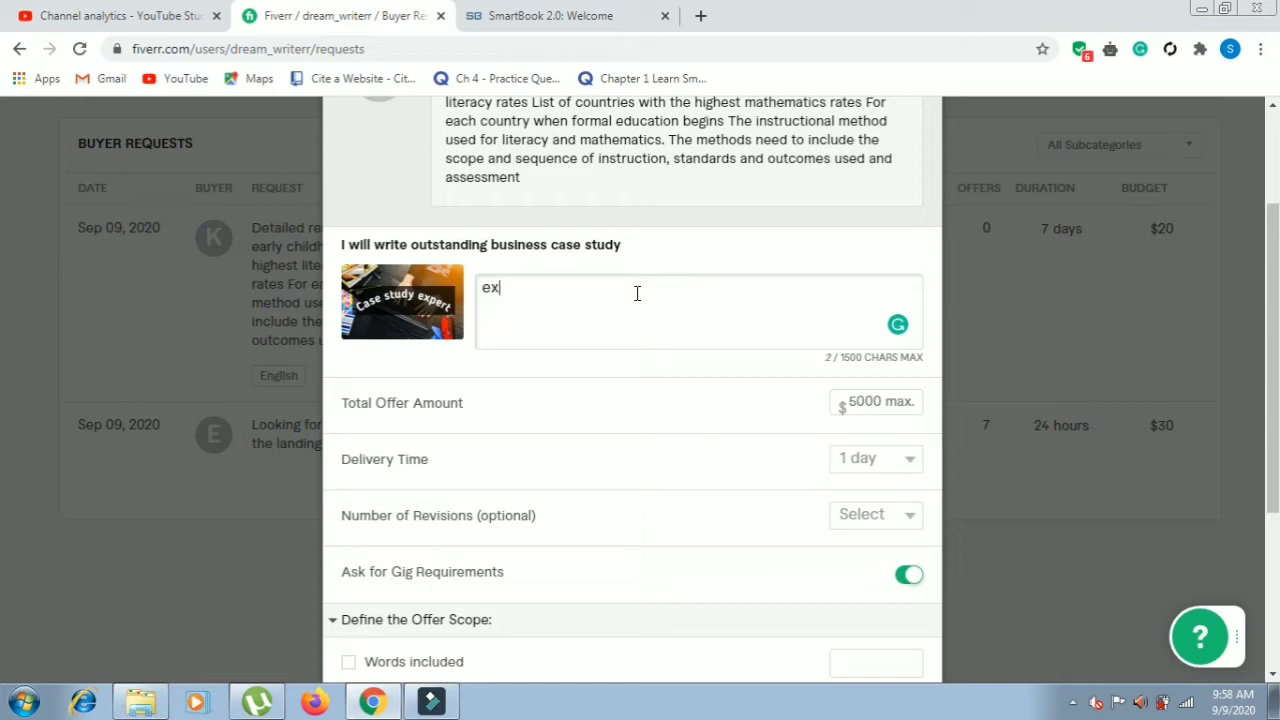
text(per)
text(ie)
text(nce)
text(sa)
text(mpl)
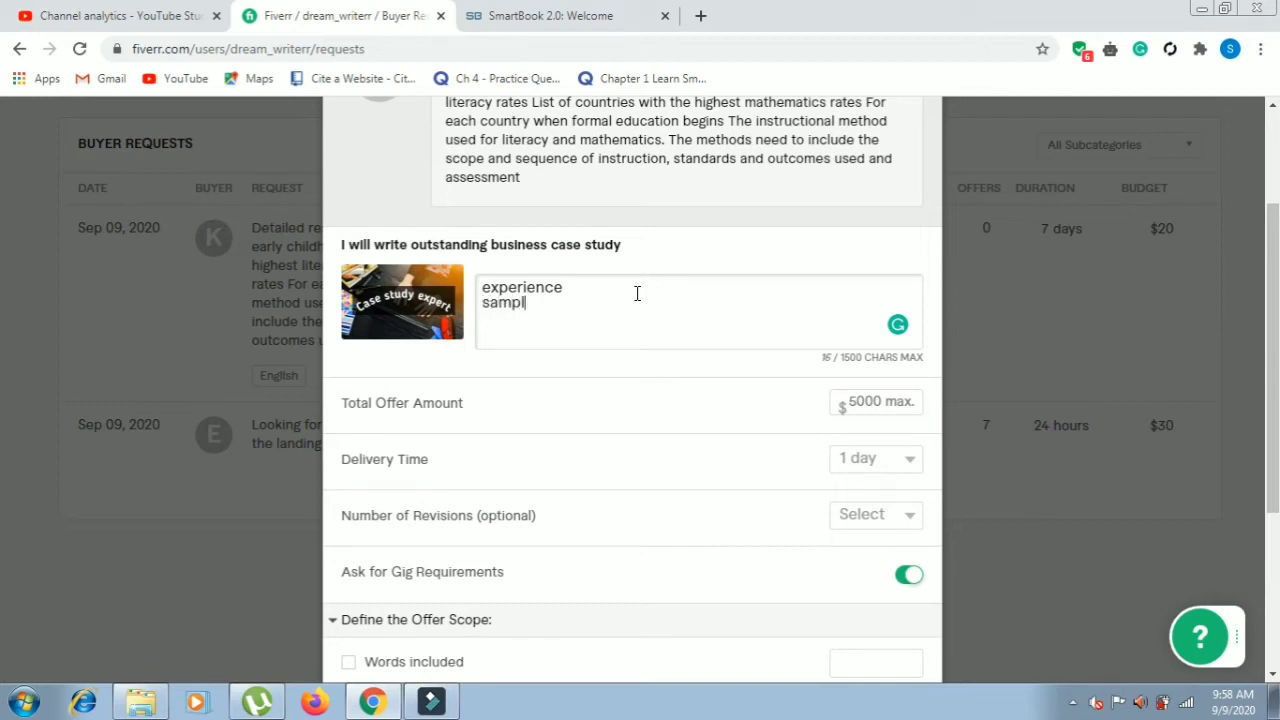
text(es)
Set the total offer amount to $50 and the delivery time to 3 days.
click(884, 404)
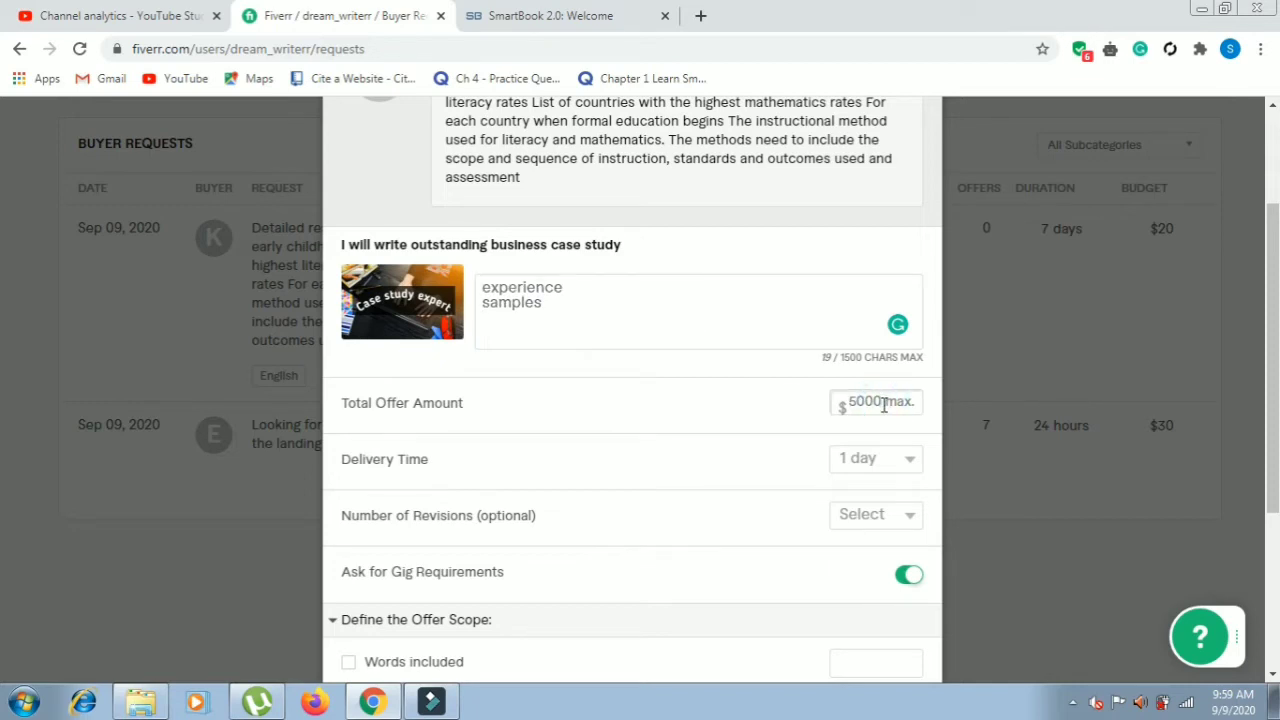
text(50)
click(897, 466)
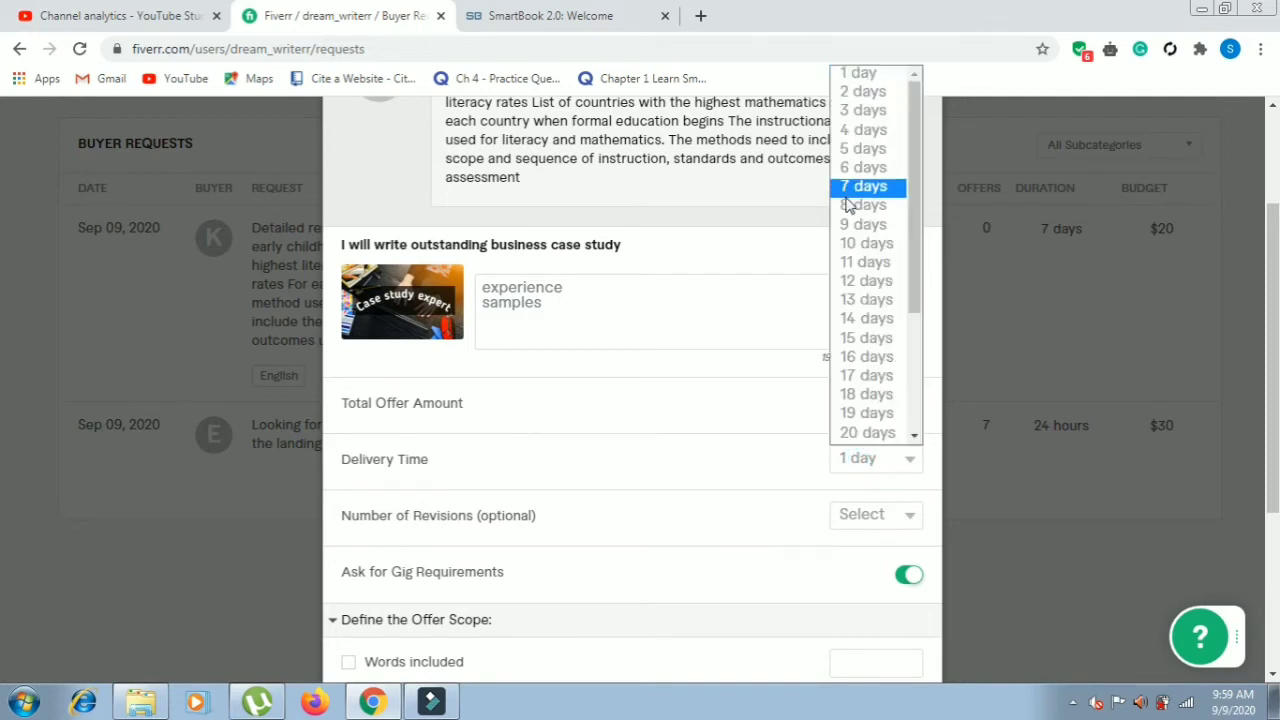
click(870, 116)
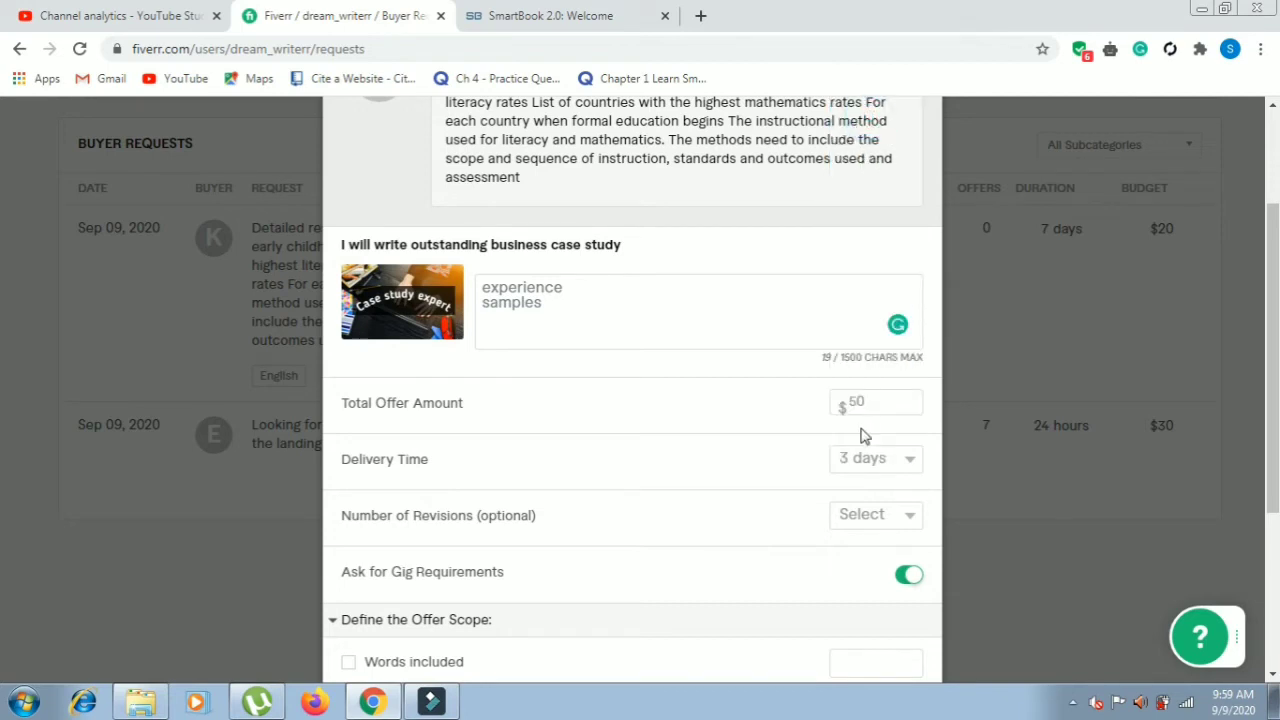
Set the offer's number of revisions to unlimited.
click(857, 520)
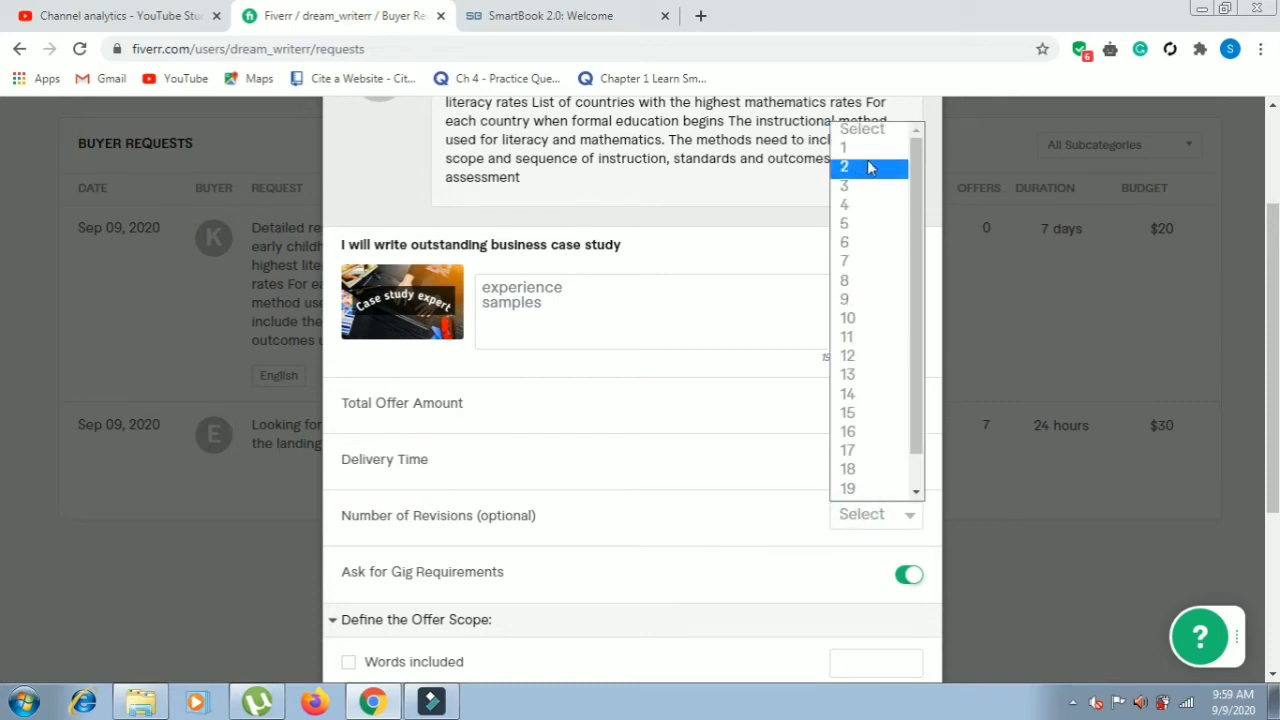
scroll(912, 360, down, 1)
click(872, 489)
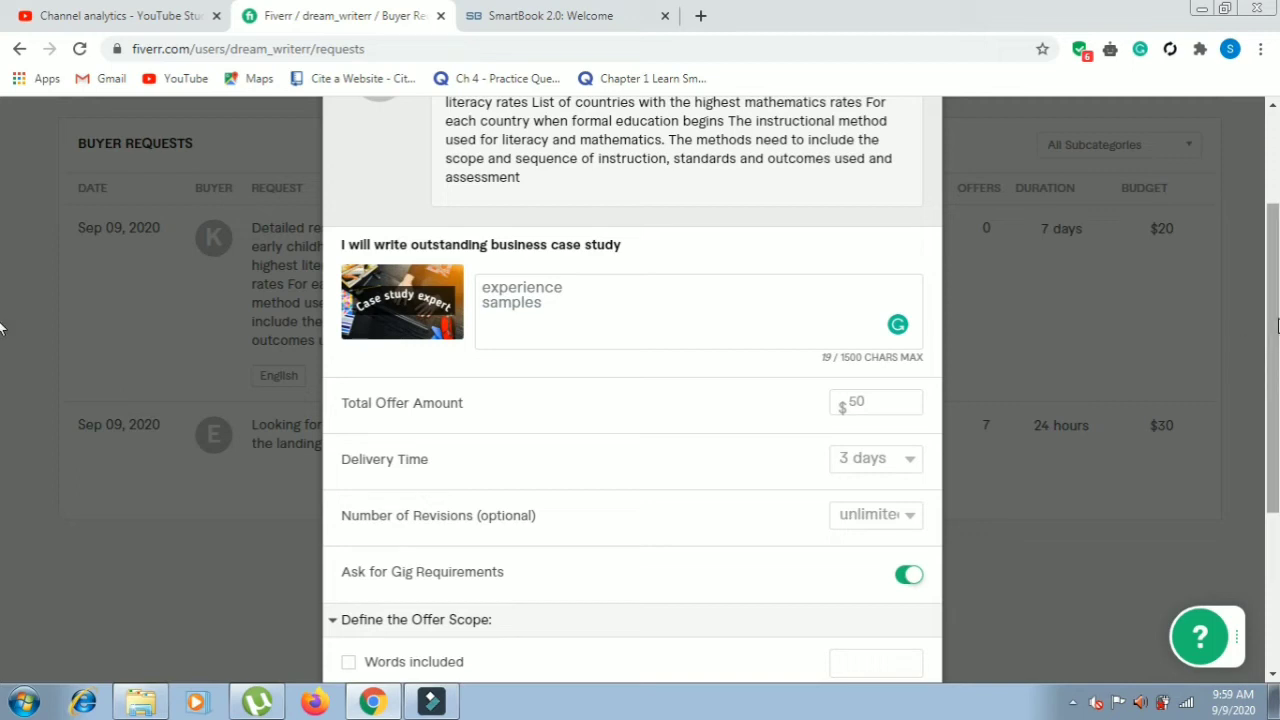
Define the offer scope with 4000 words included, references & citations, and additional research.
drag(1274, 325, 1274, 435)
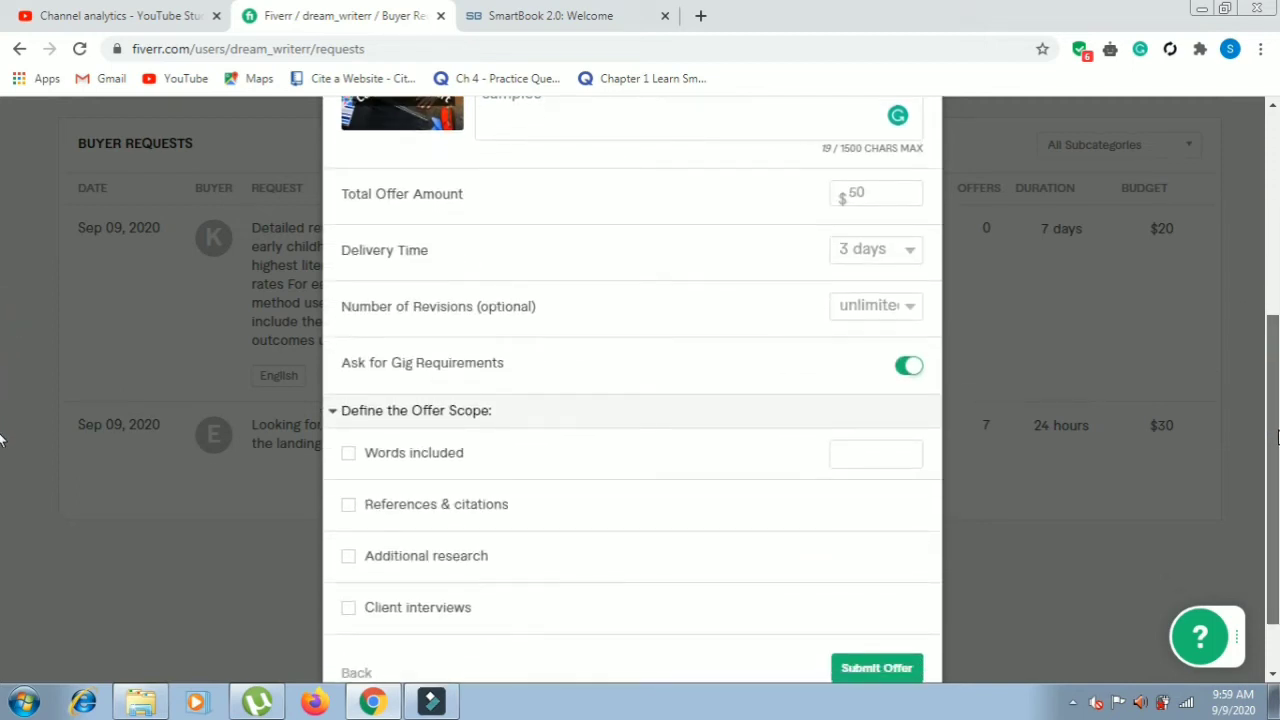
scroll(1277, 437, down, 1)
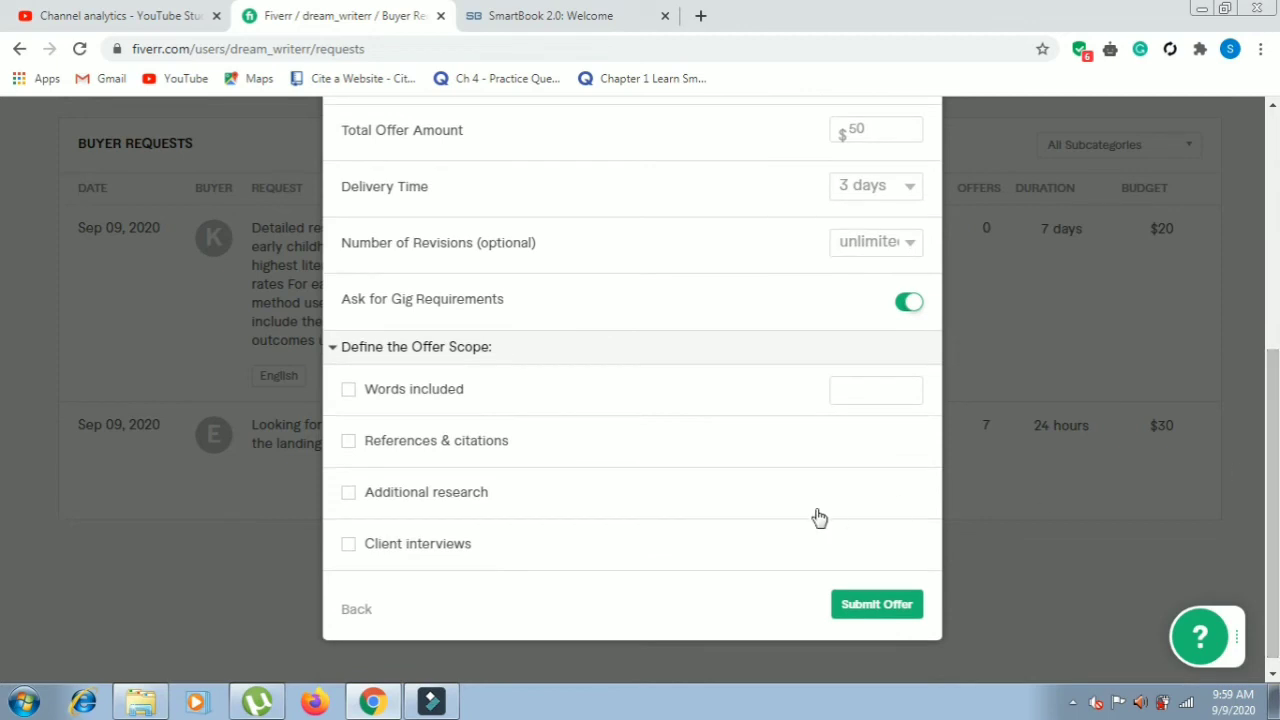
click(348, 390)
click(859, 393)
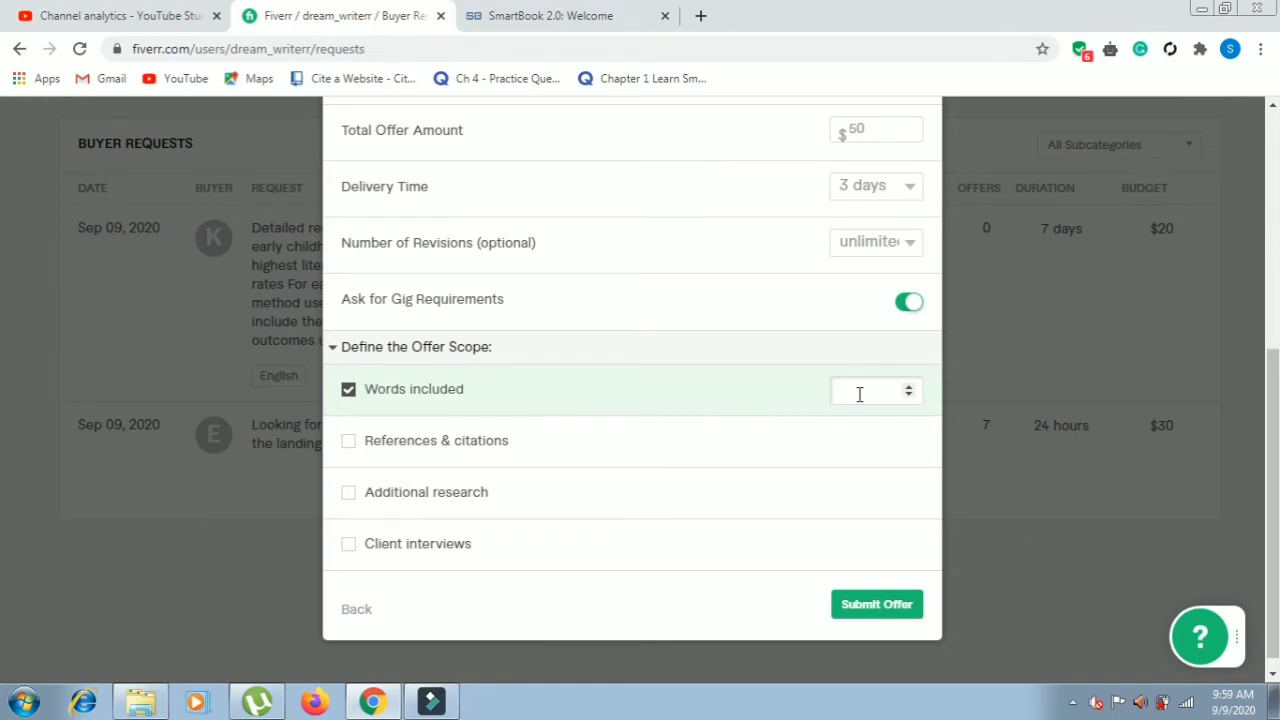
text(4000)
click(348, 443)
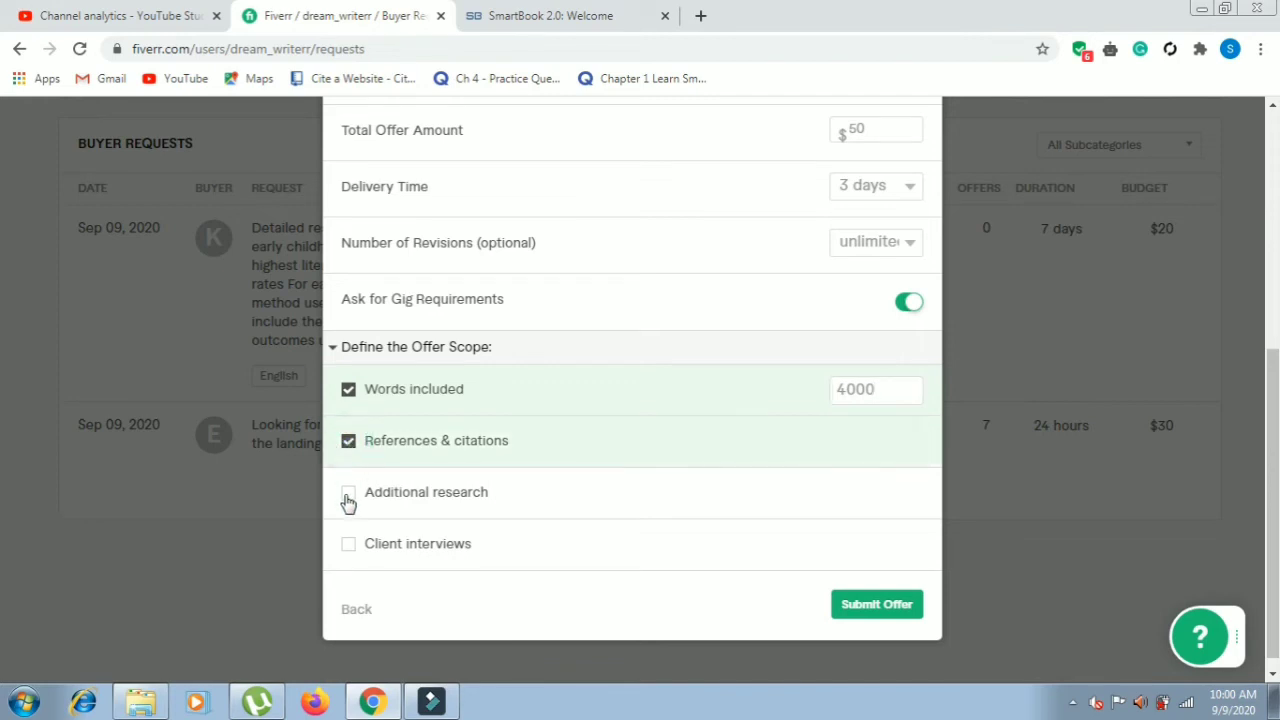
click(348, 500)
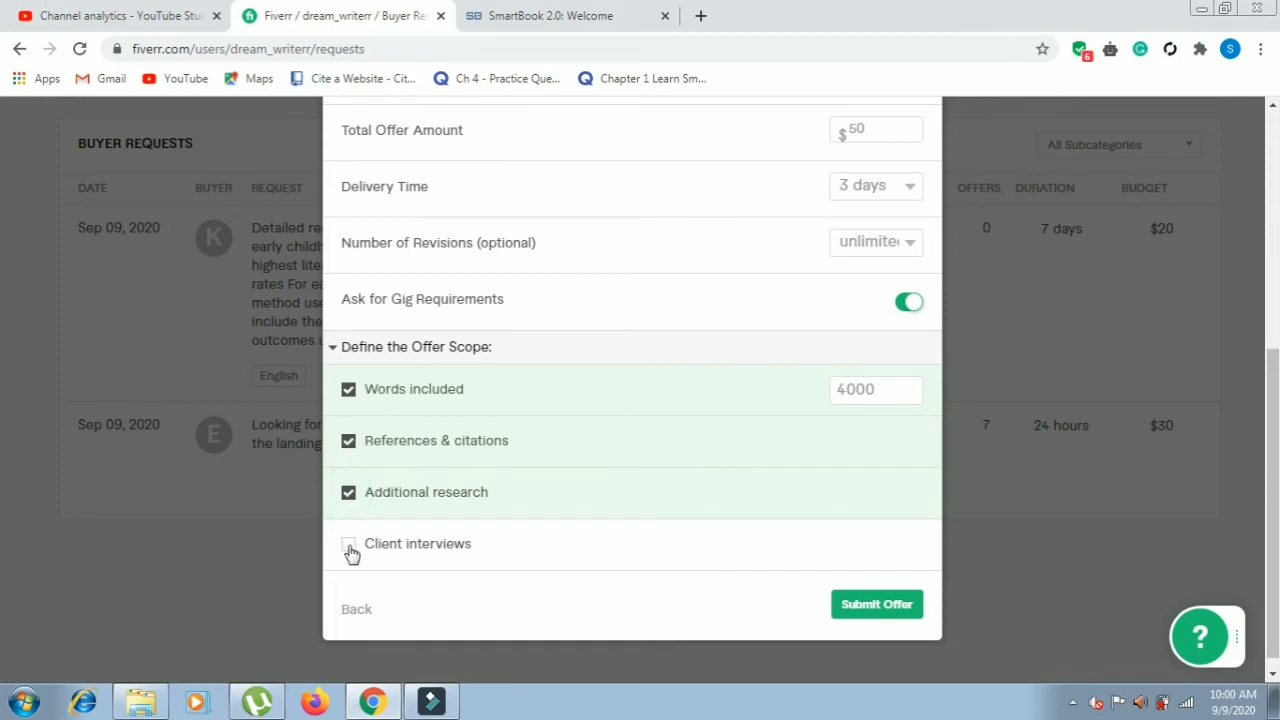
Add "report related information" as a third line in the offer description, below "samples".
drag(1270, 450, 1275, 330)
click(600, 260)
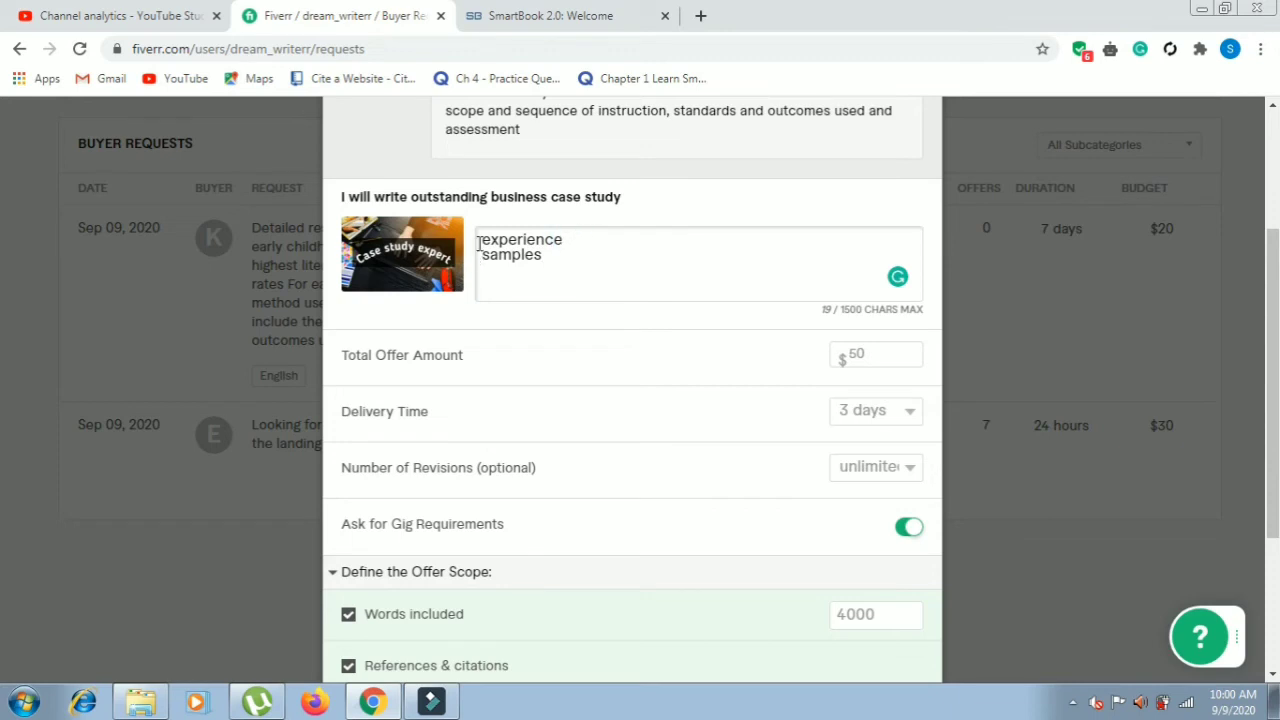
drag(479, 242, 560, 240)
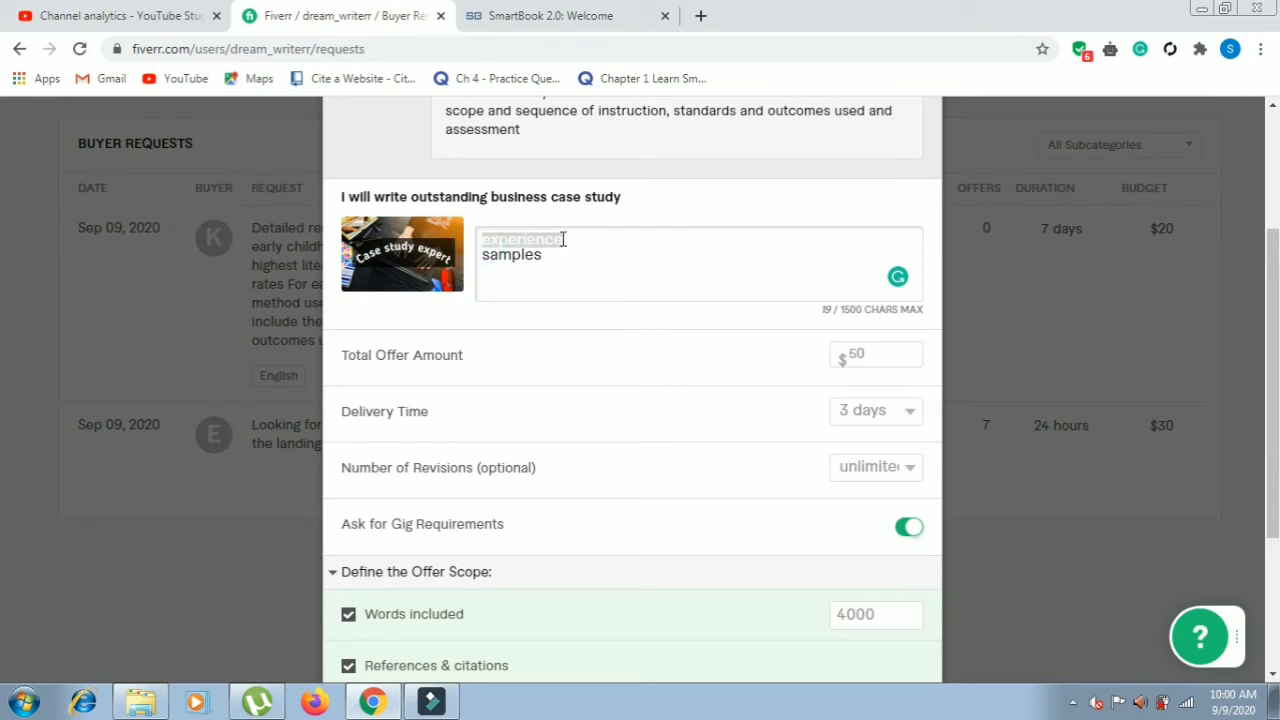
drag(481, 257, 546, 257)
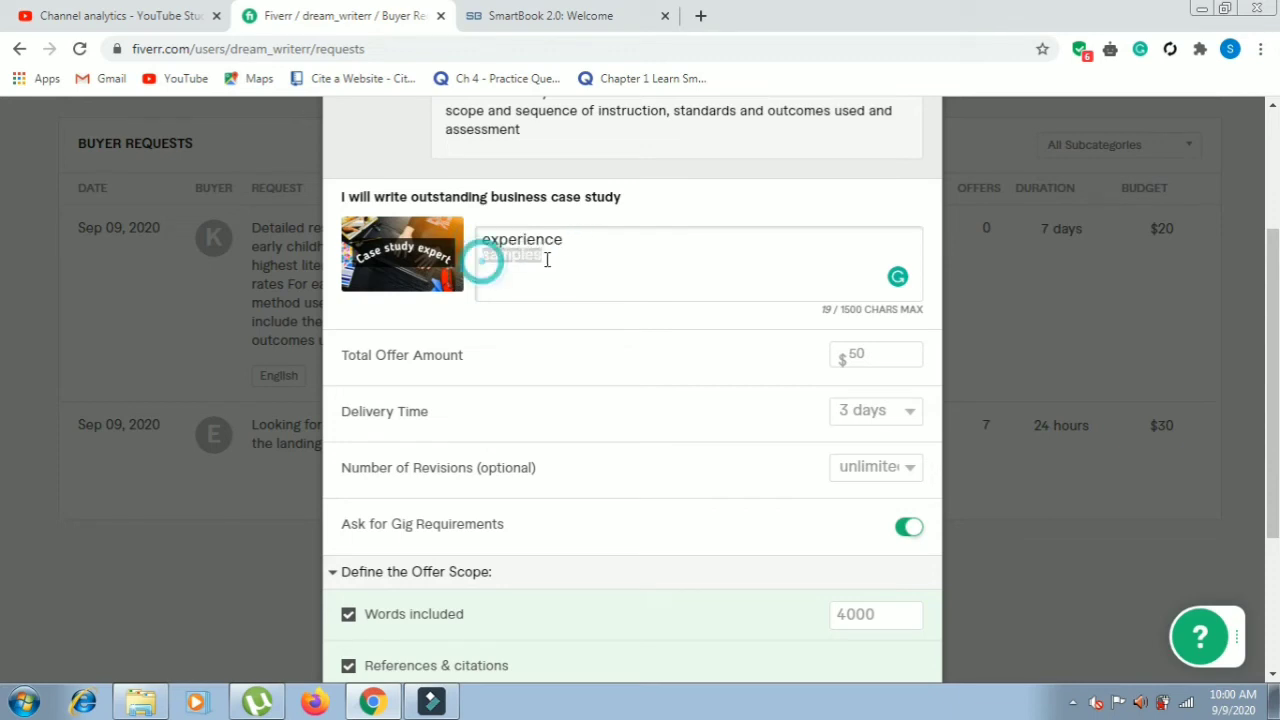
click(565, 259)
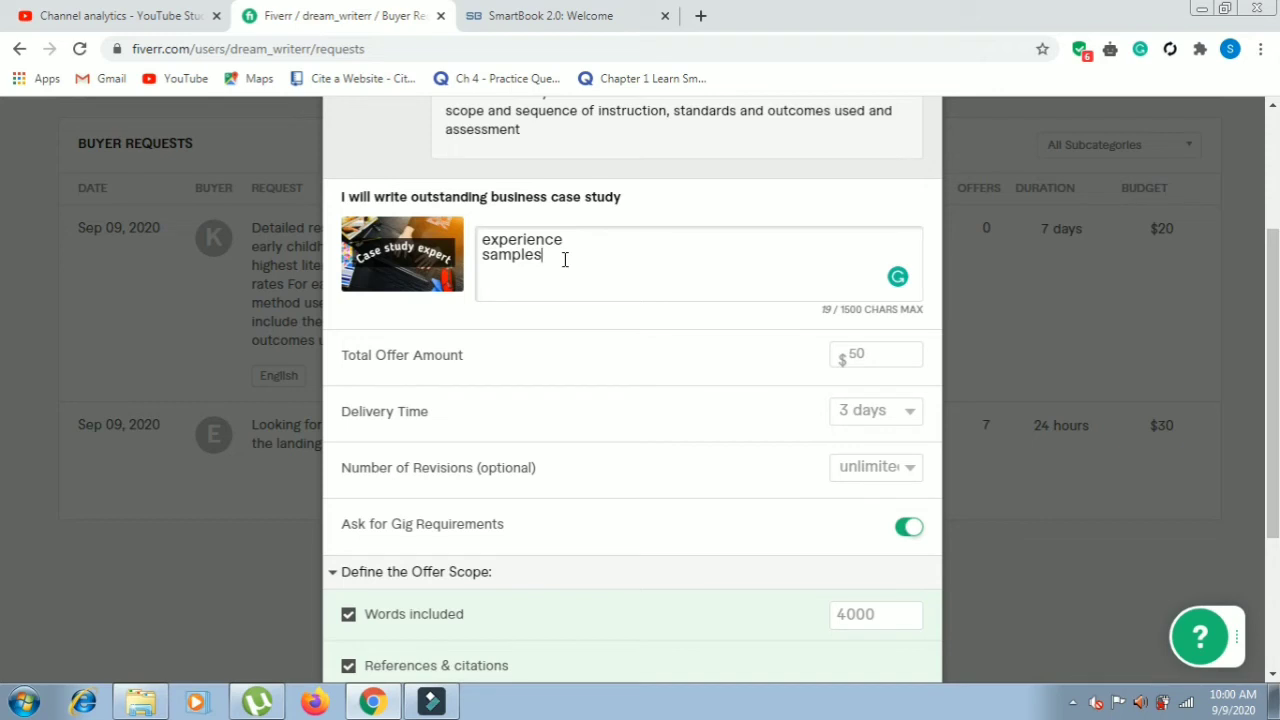
click(622, 279)
text(report related information)
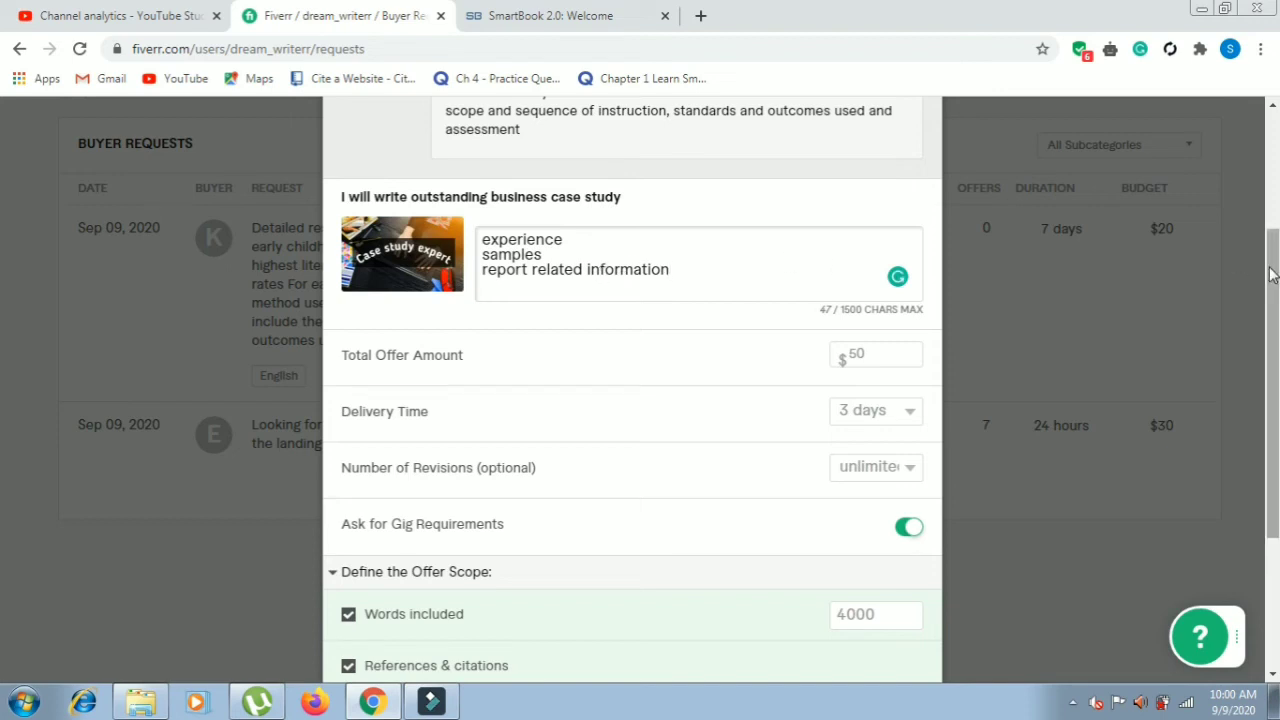
Submit the completed custom offer to the buyer of the research report.
drag(1271, 275, 1271, 405)
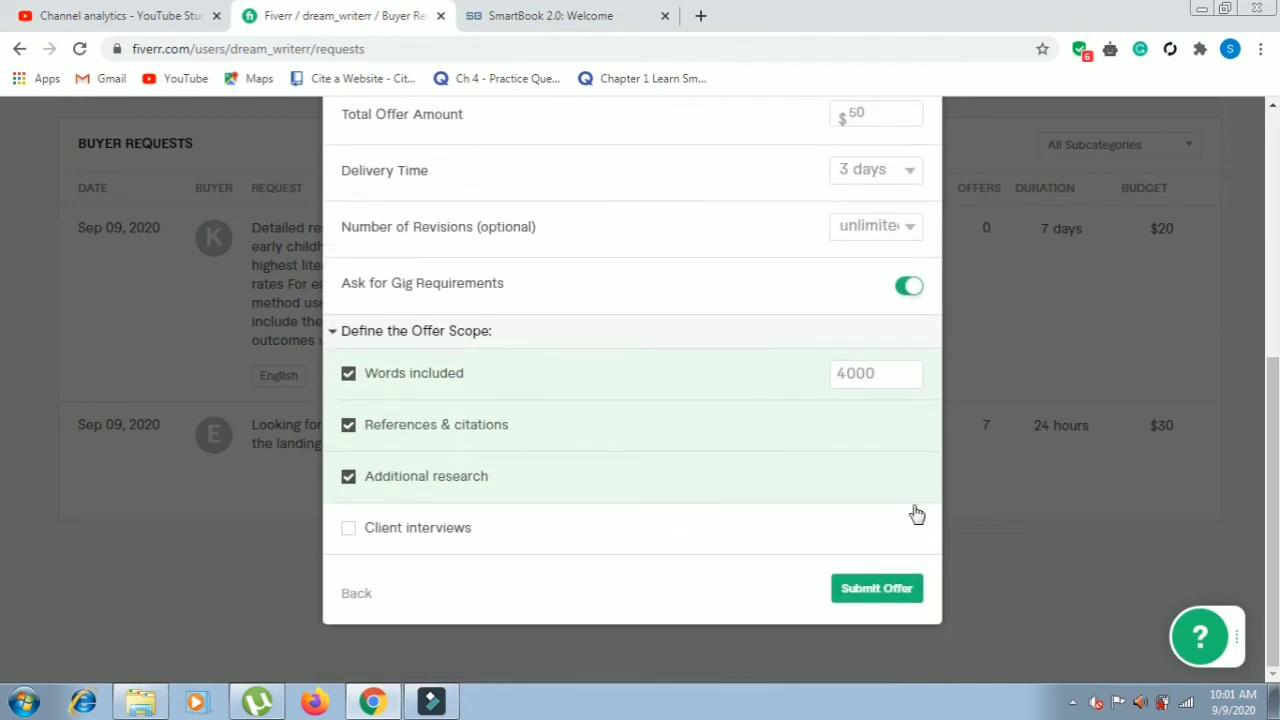
click(884, 597)
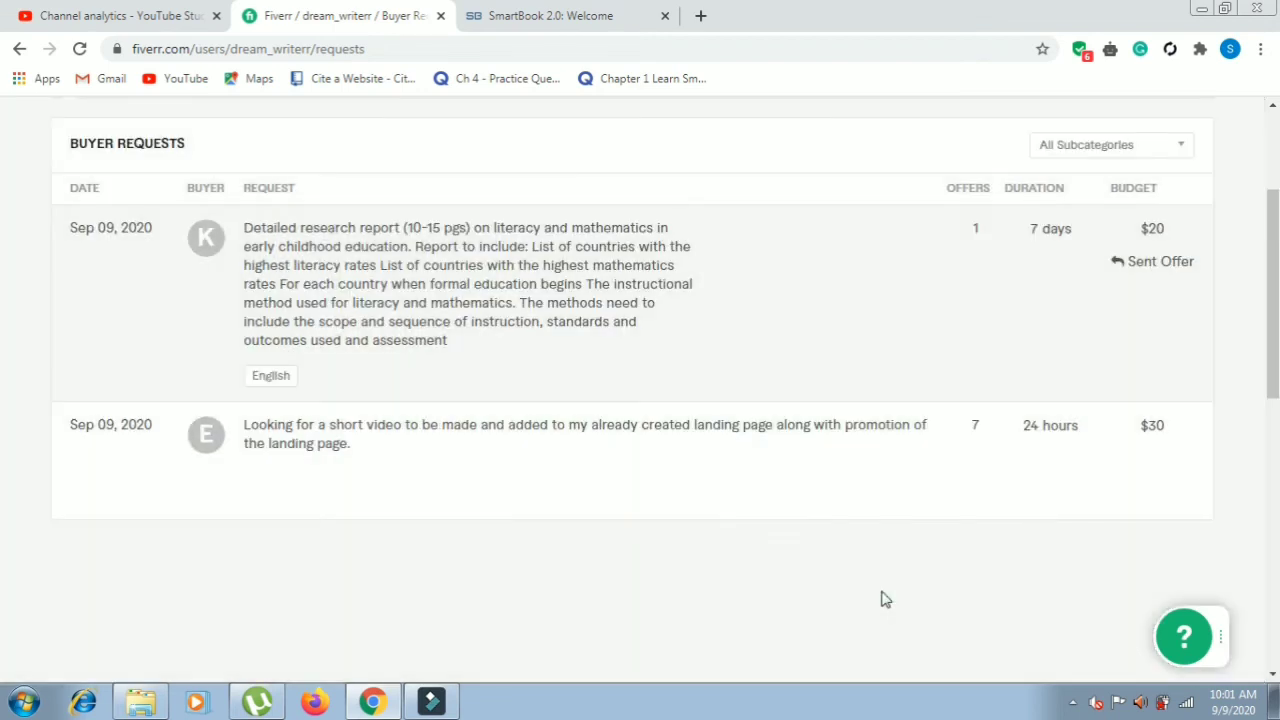
mouse_move(1154, 309)
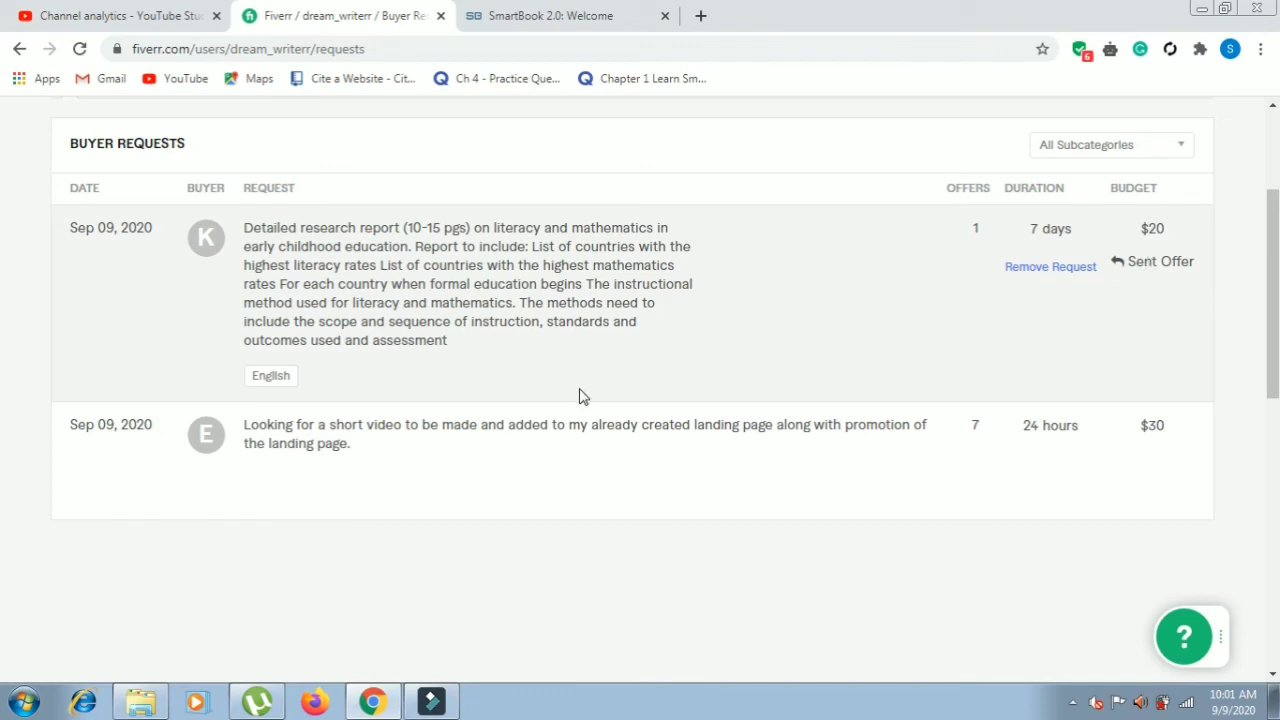
mouse_move(370, 452)
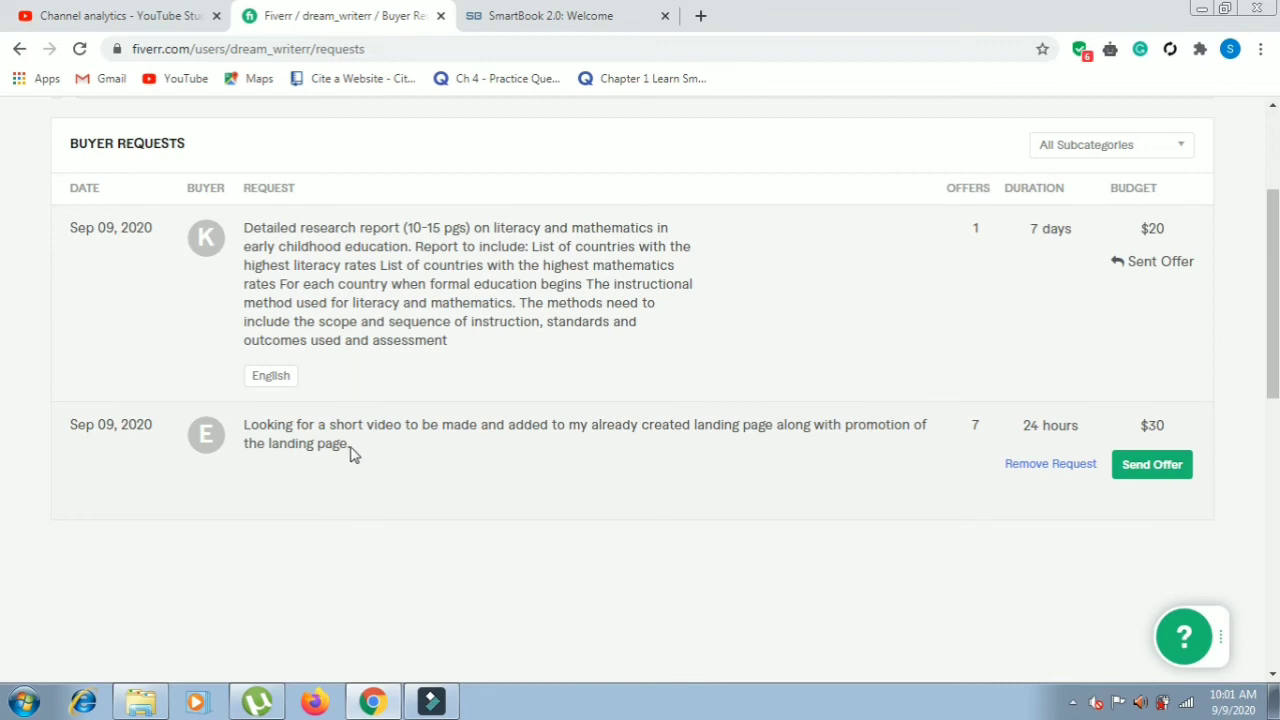